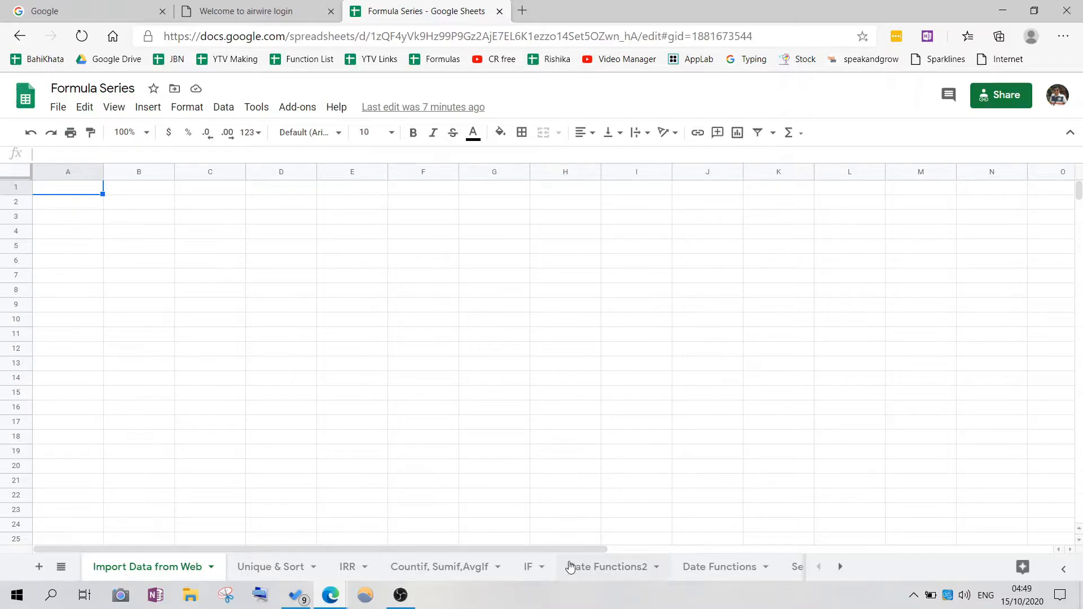
Switch to the ESPNcricinfo browser window and copy the web address of the One-Day Internationals most-runs records page.
mouse_move(332, 598)
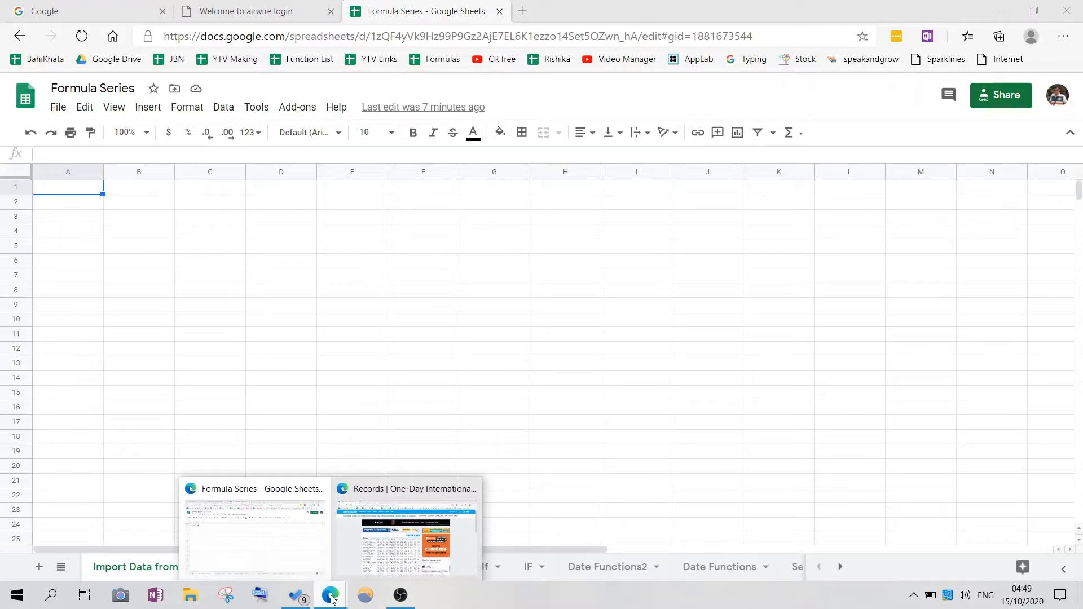
click(364, 550)
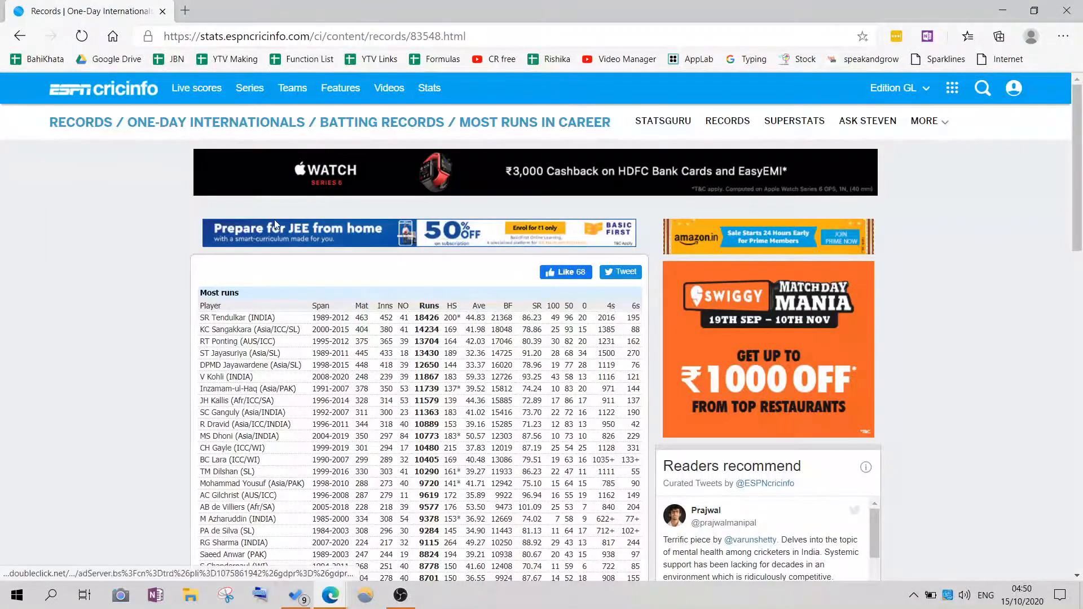
click(516, 34)
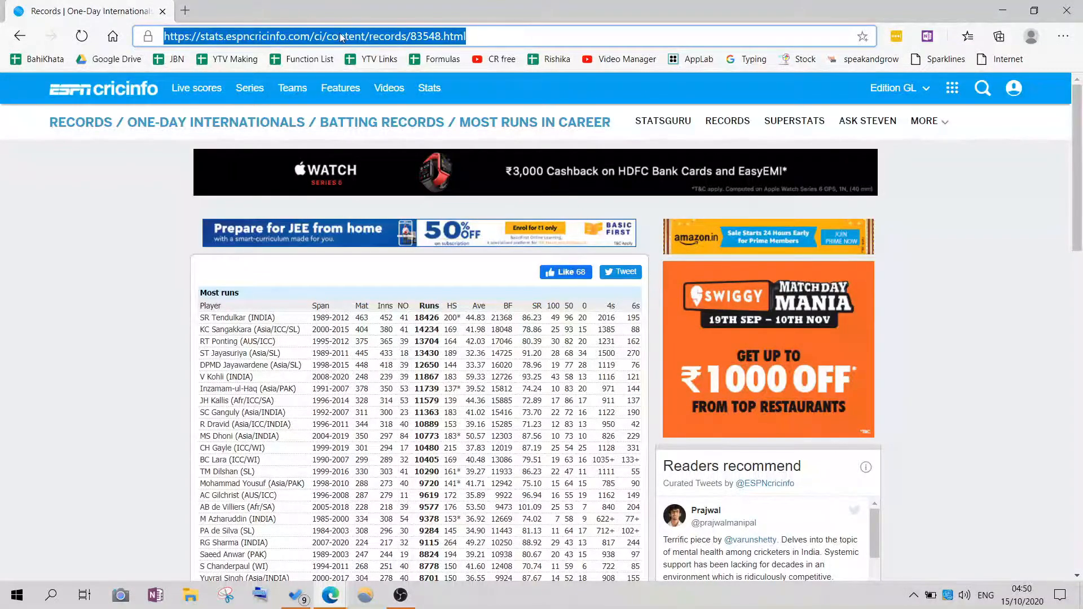
right_click(417, 36)
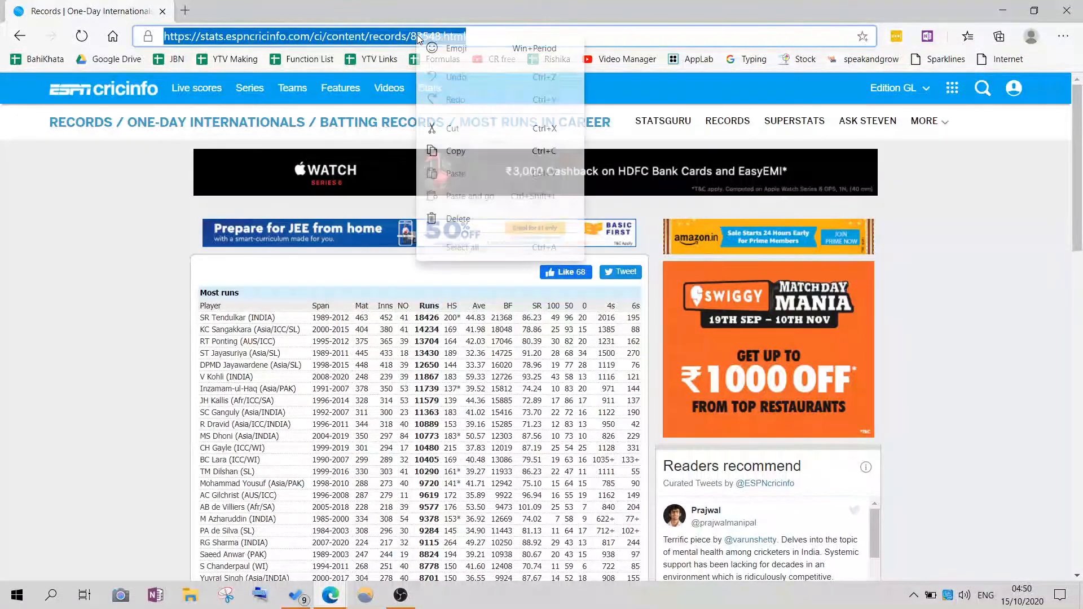
click(456, 151)
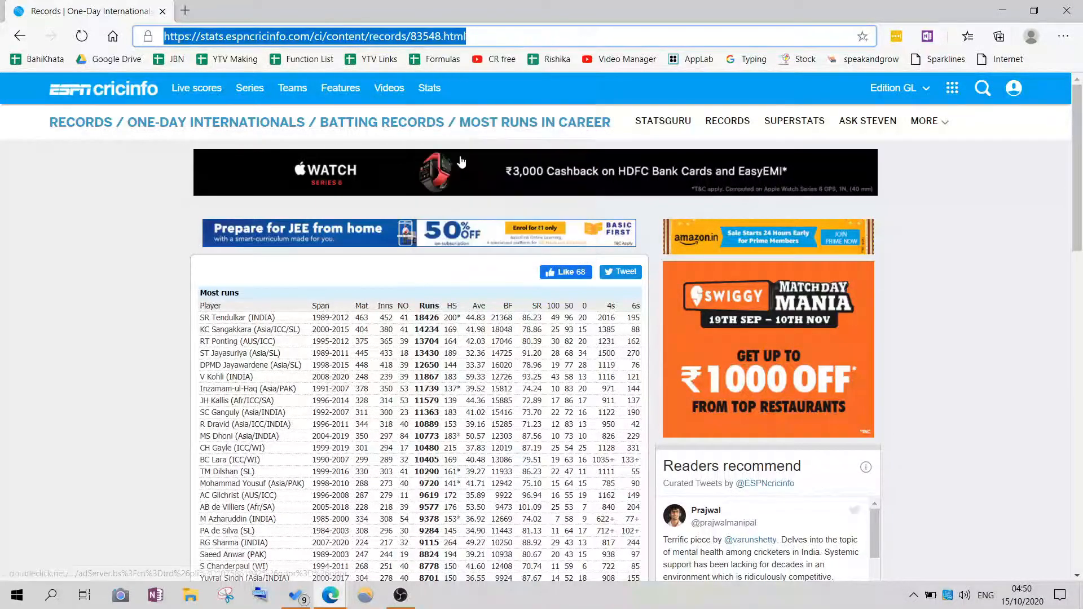
Back in the Formula Series spreadsheet, start an IMPORTHTML formula in cell A1 with the copied, quoted page address as its URL argument.
mouse_move(342, 602)
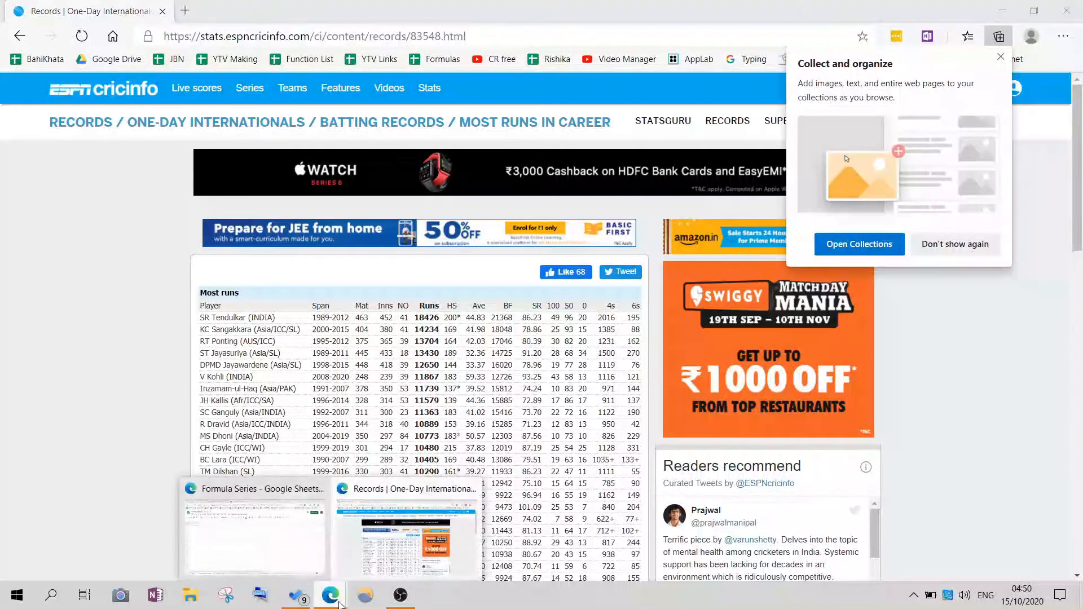
click(286, 545)
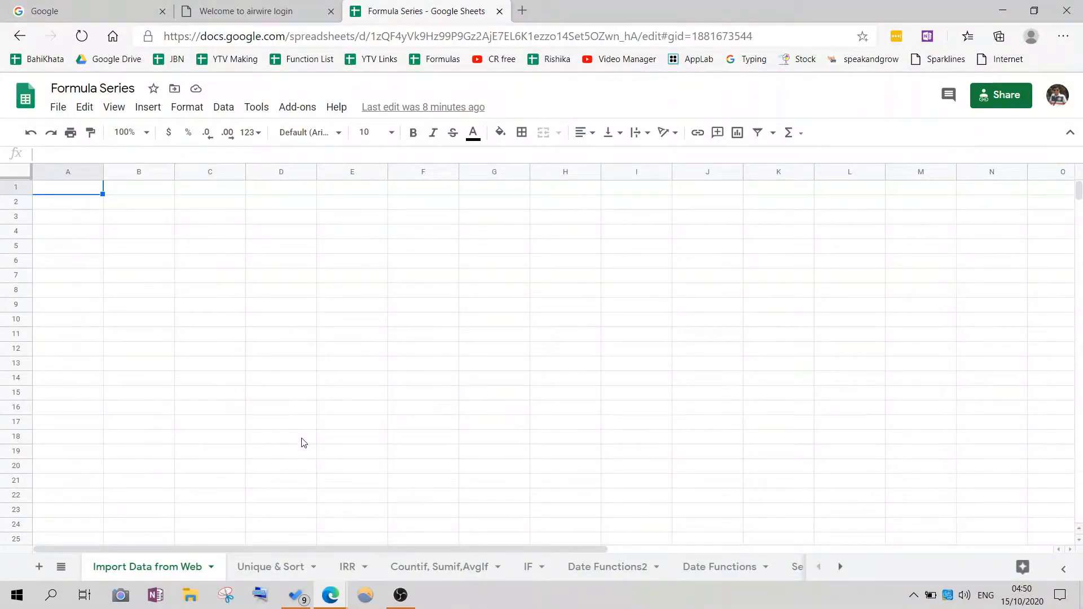
text(=)
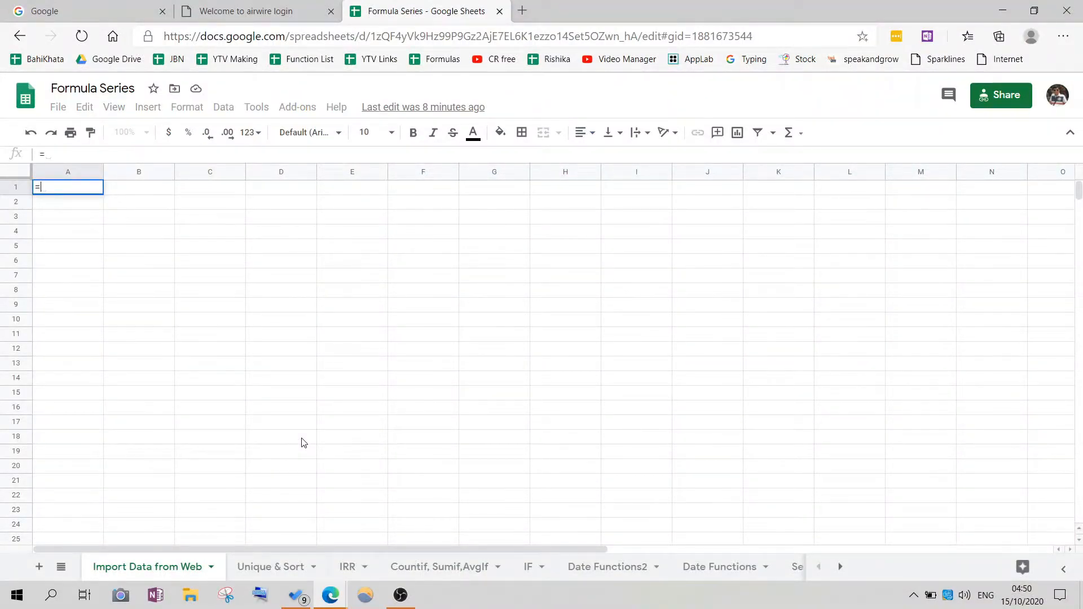
text(imporh)
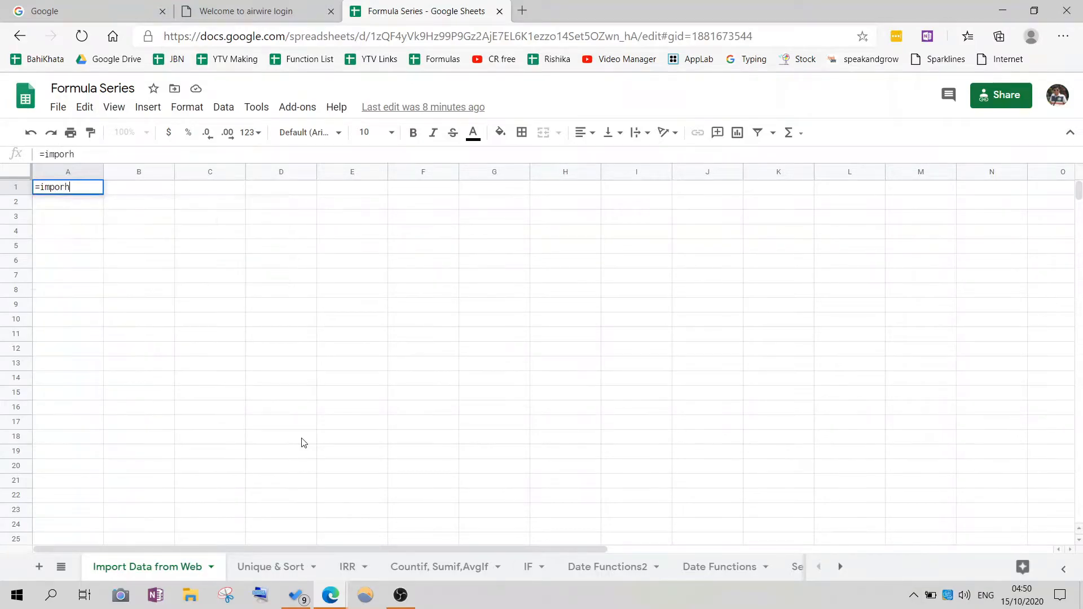
key(BackSpace)
text(th)
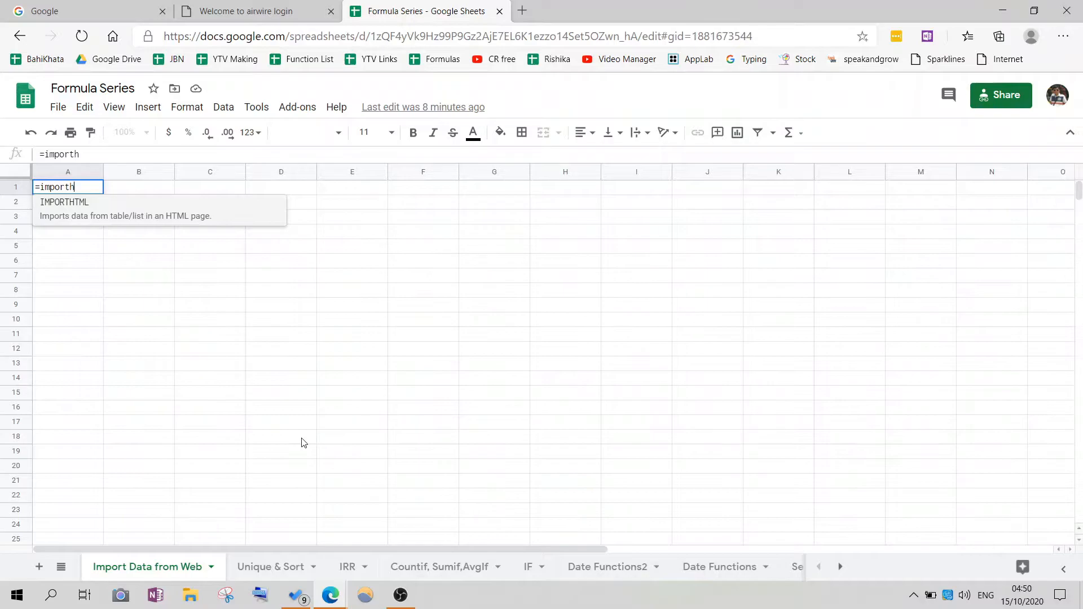
key(Tab)
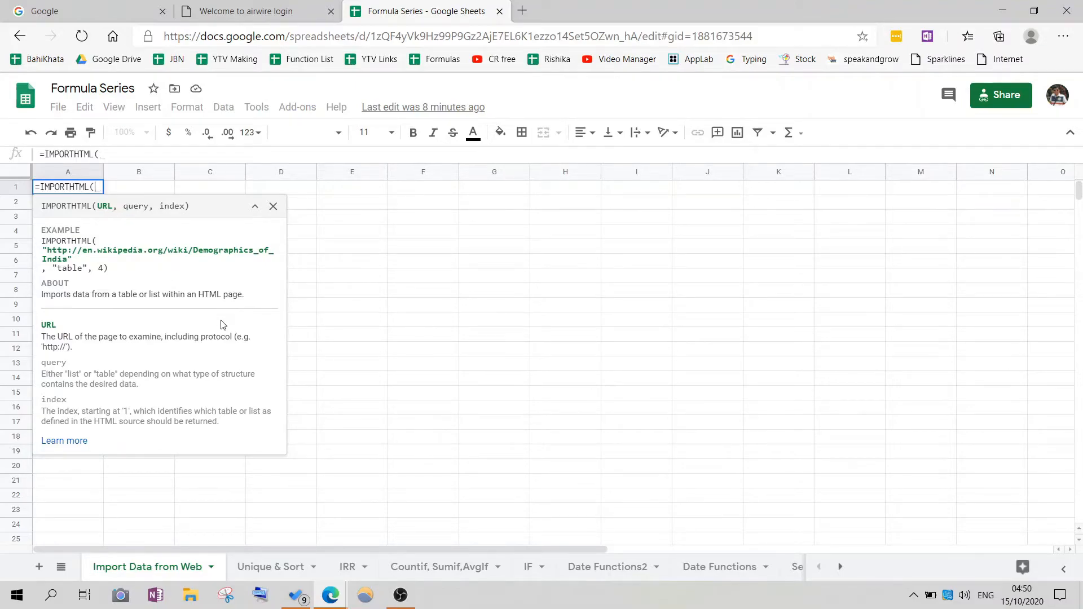
text(")
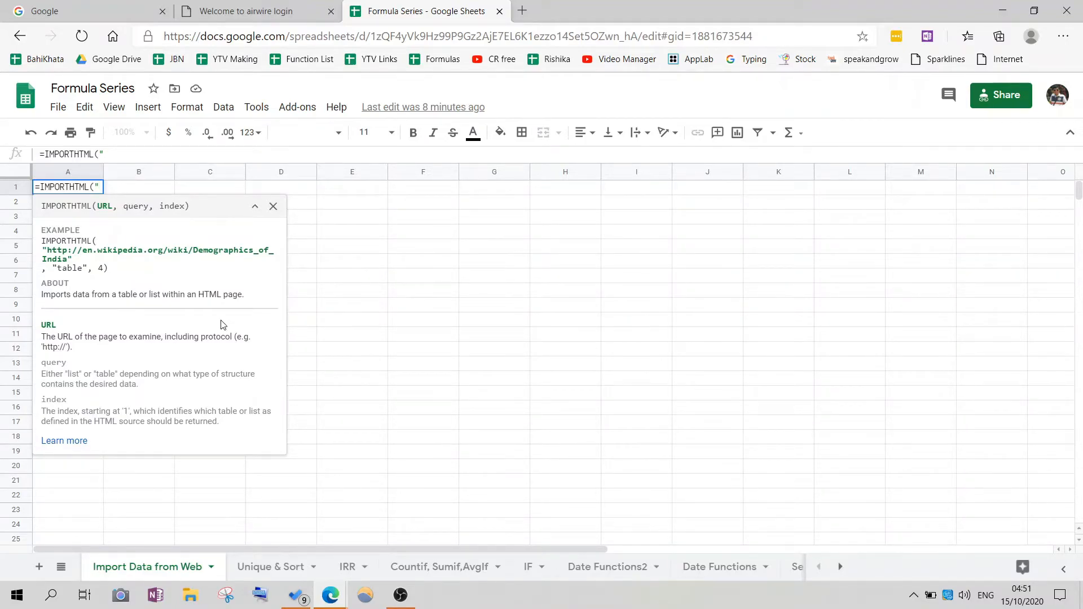
key(ctrl+v)
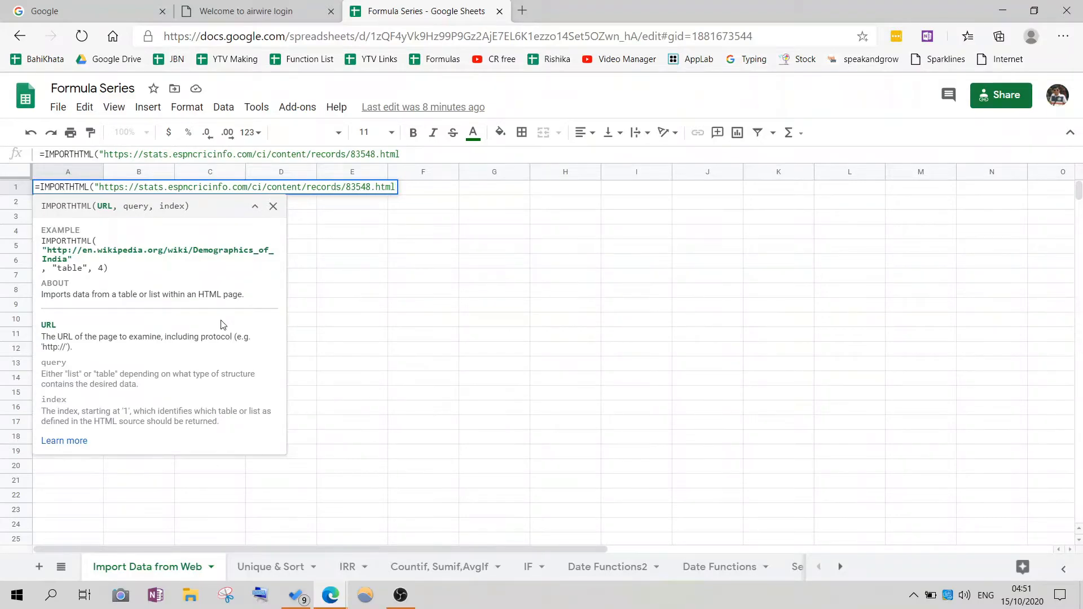
text(",)
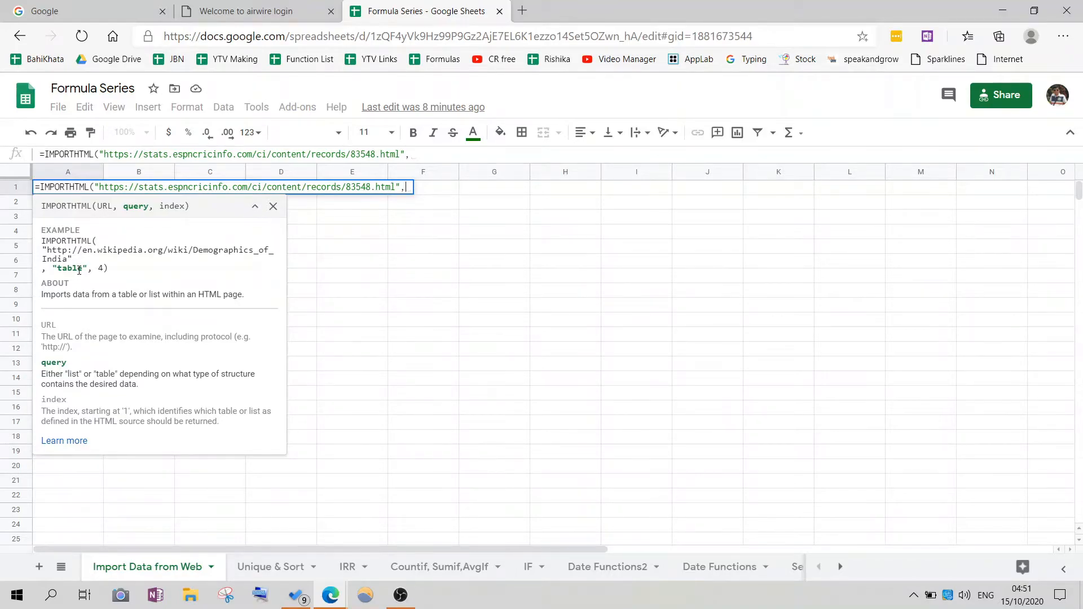
Complete the IMPORTHTML formula with the query "table" and index 1, and enter it.
text("t)
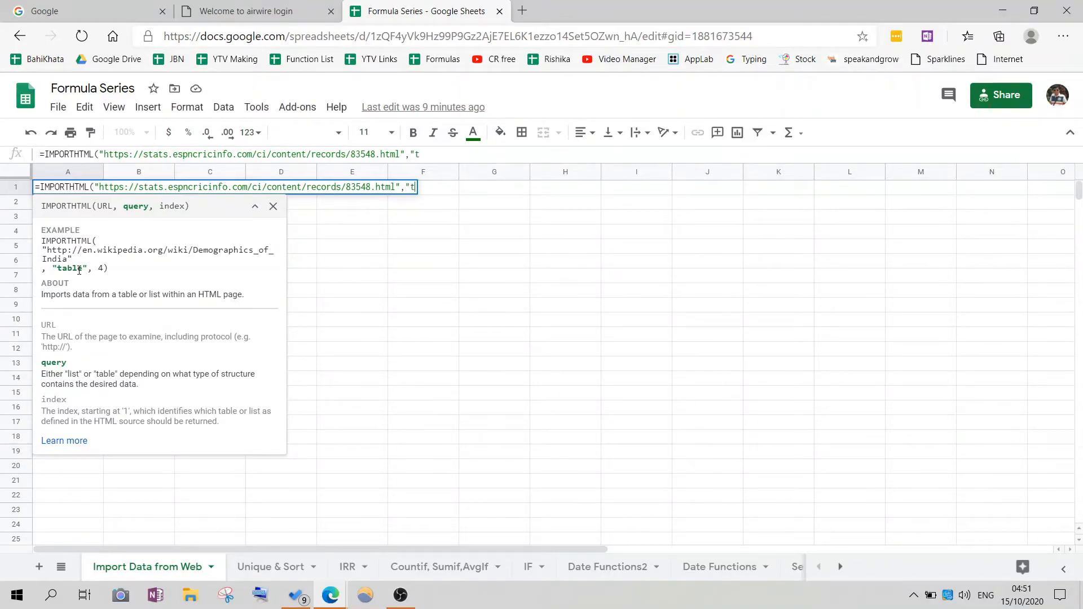
text(able",)
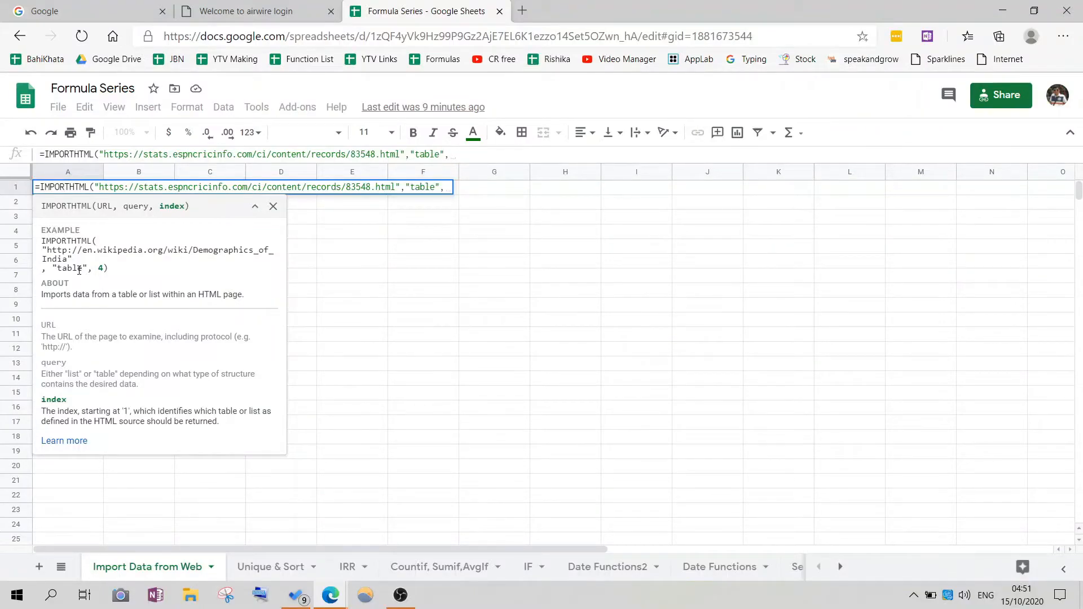
text(1)
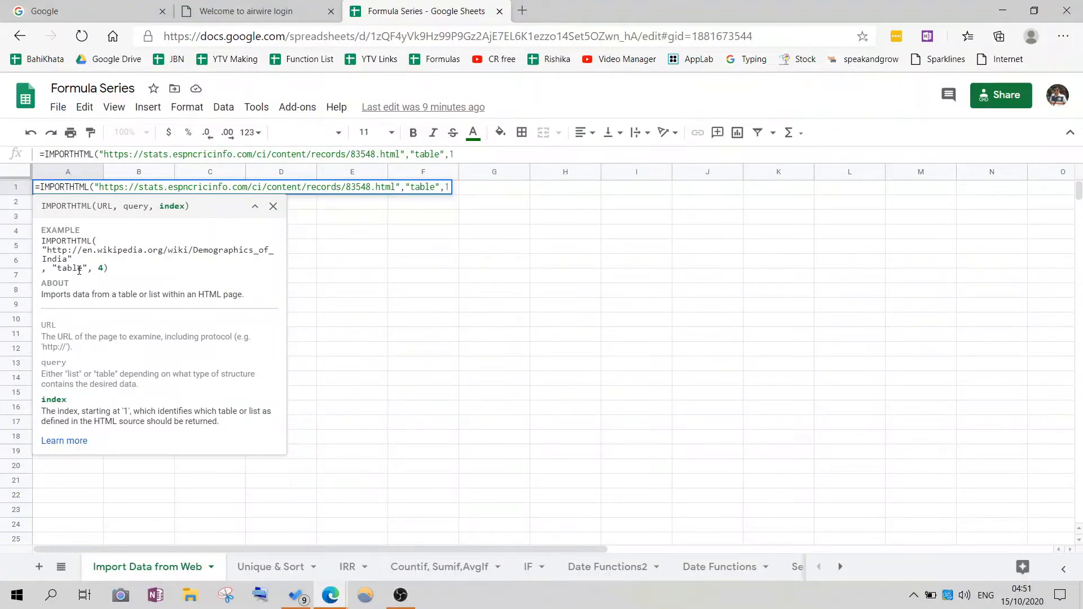
text())
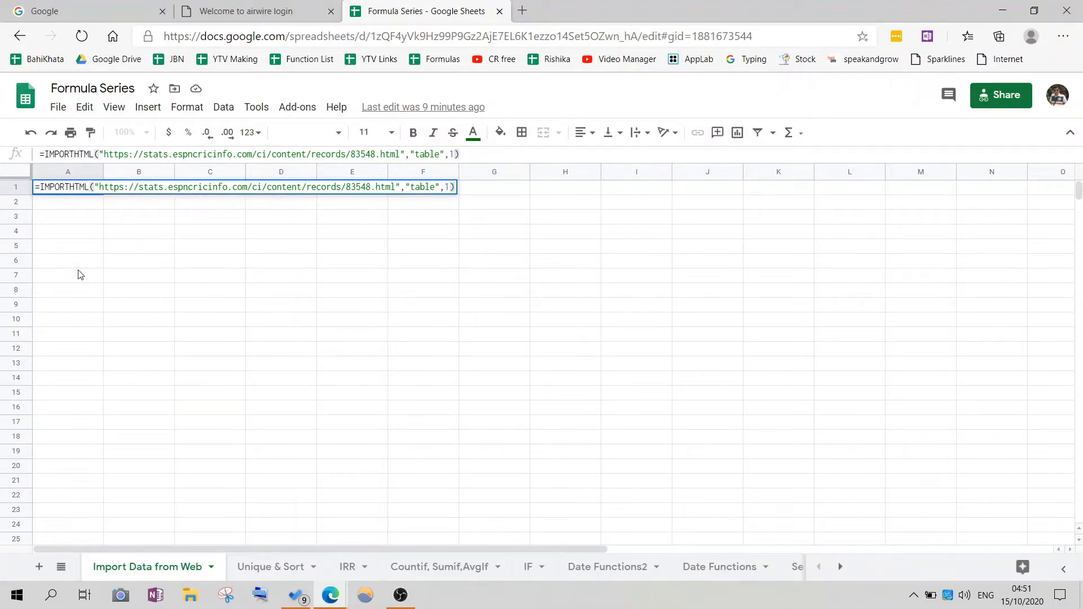
key(Return)
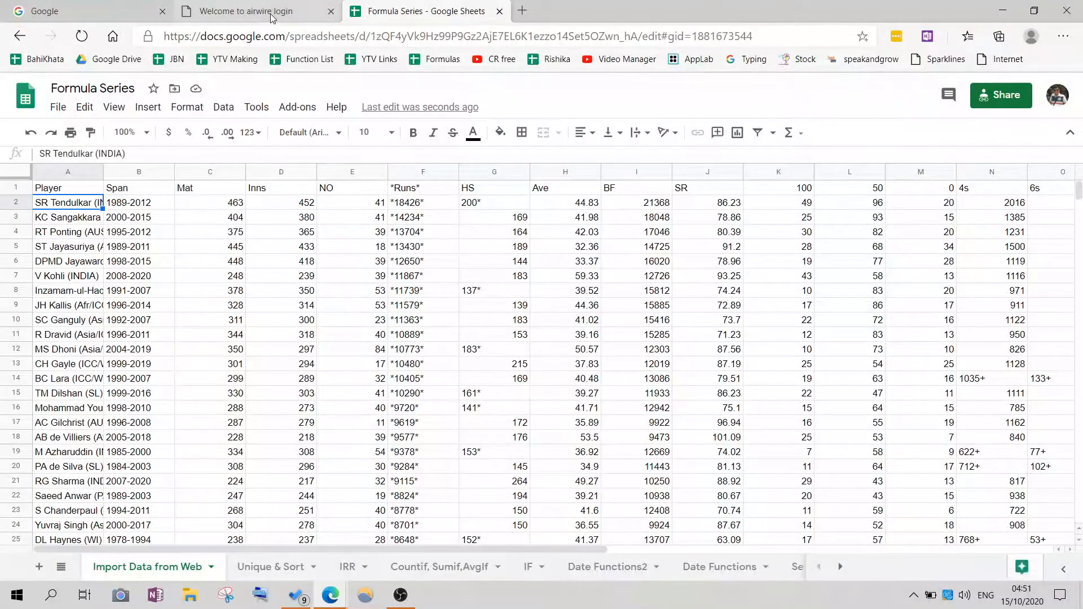
Compare the imported data with the most-runs table on the source web page.
mouse_move(331, 595)
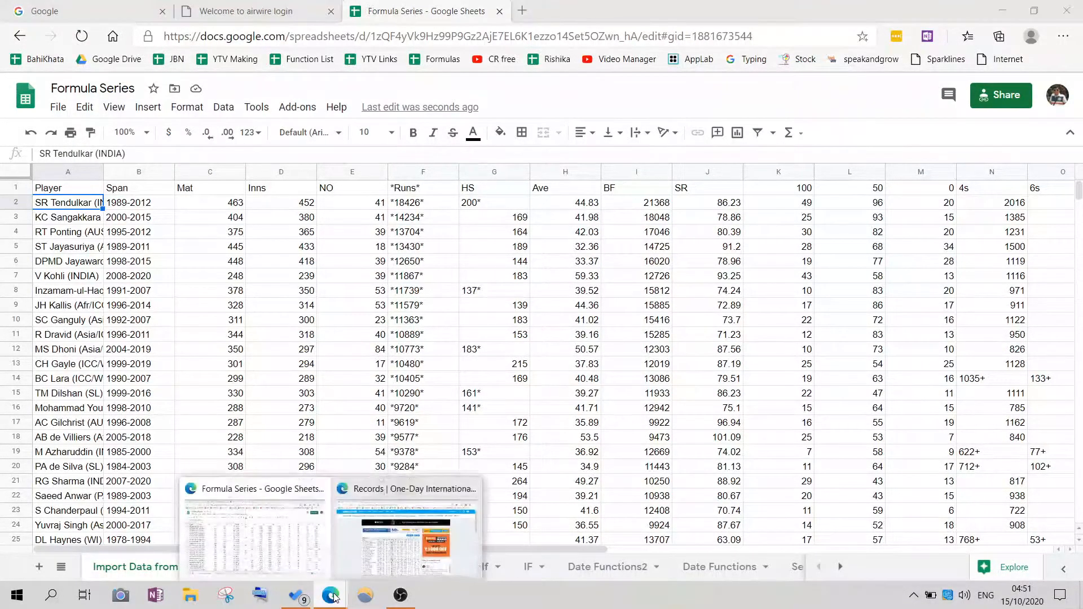
click(370, 554)
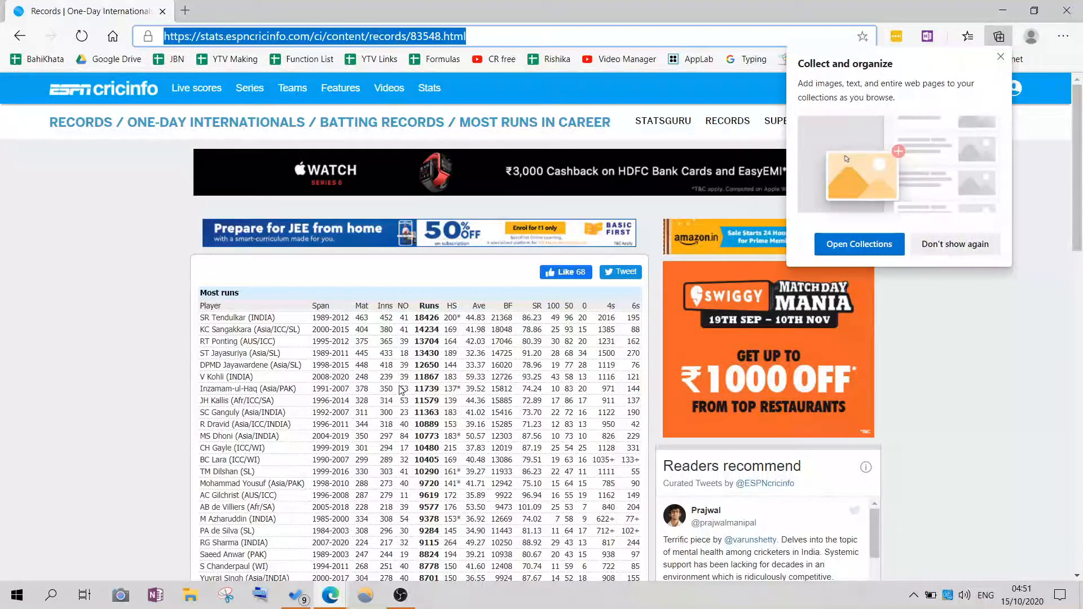
key(alt+Tab)
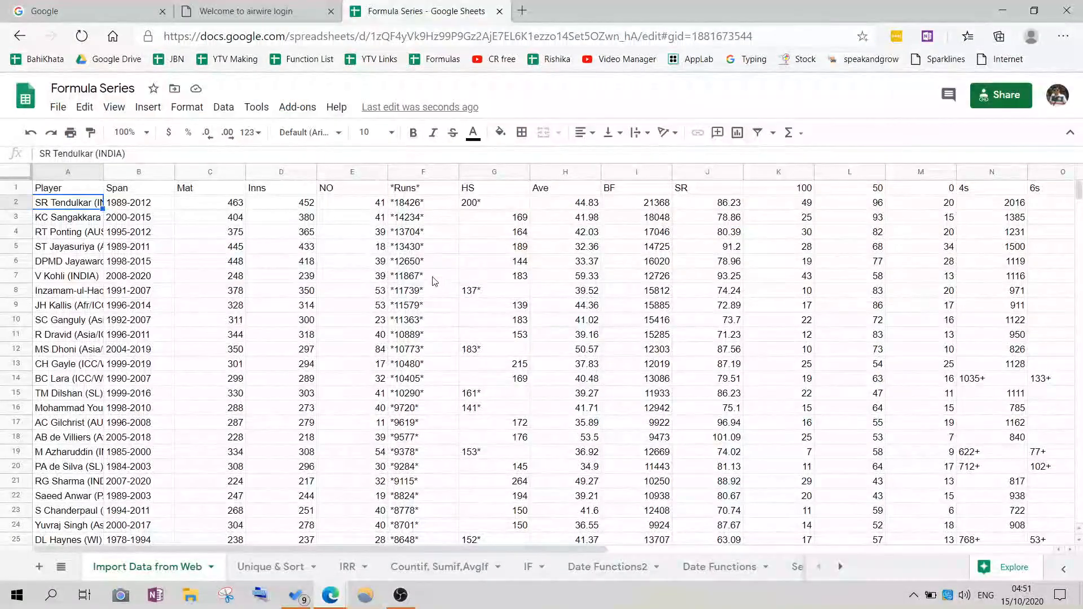
drag(571, 548, 543, 516)
Select the whole sheet and fit all column widths to their contents.
key(ctrl+a)
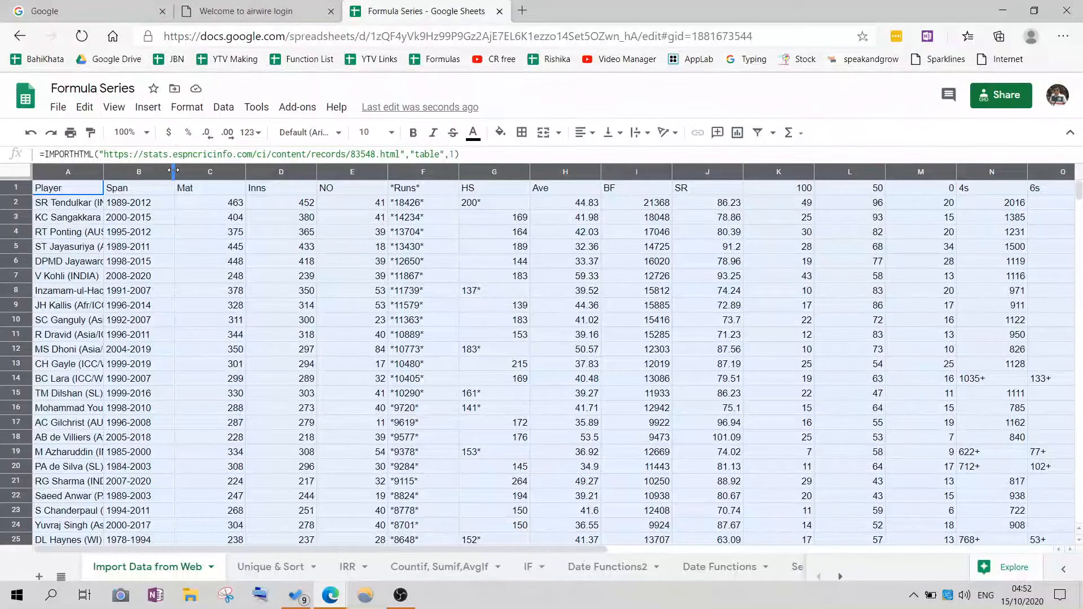
double_click(173, 169)
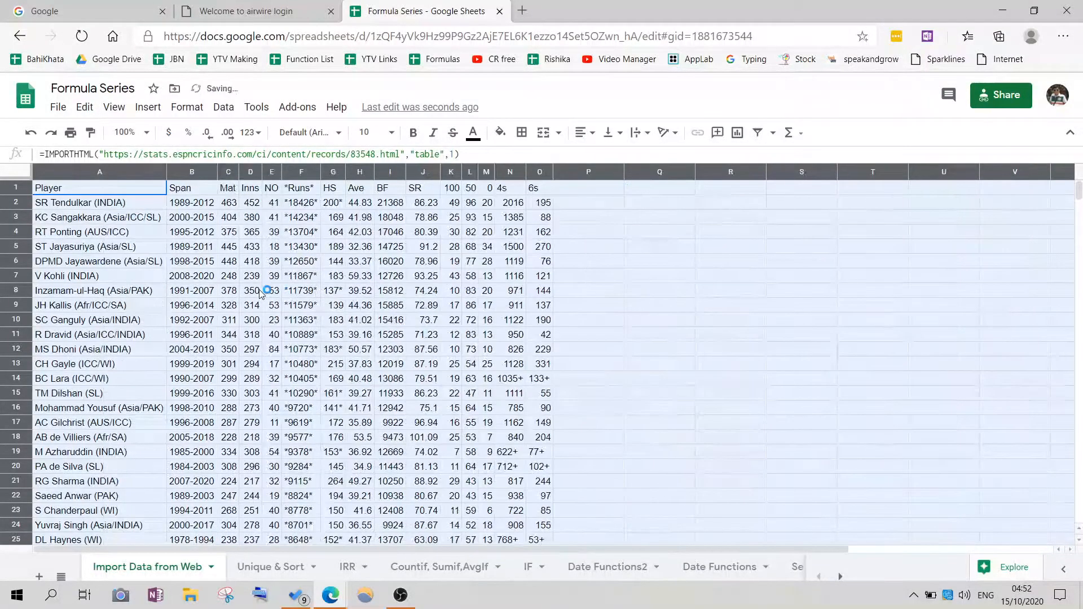
click(358, 261)
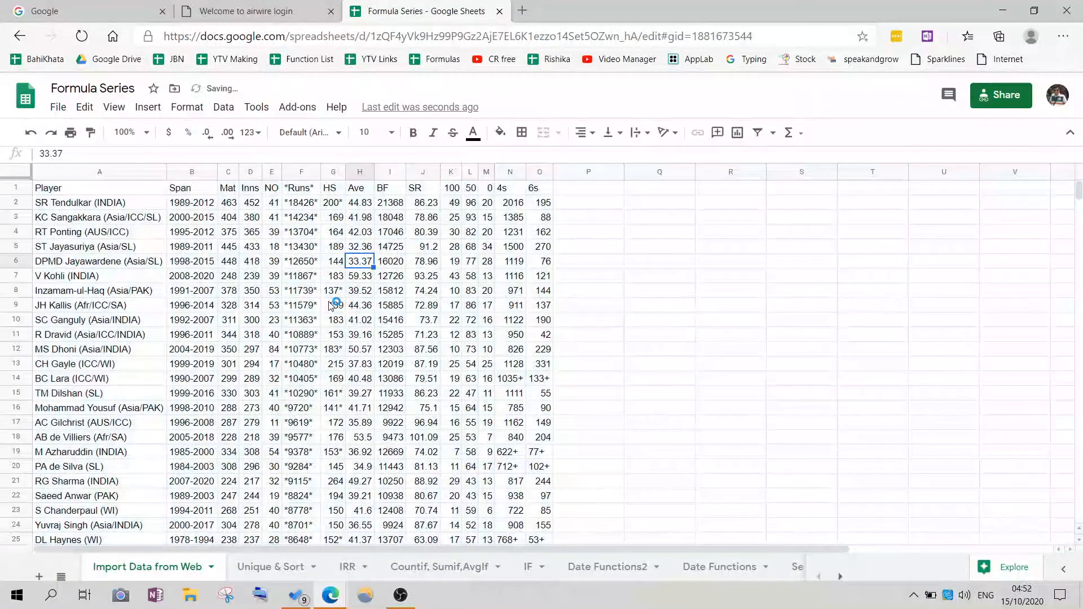
Make the imported table's header row, A1 to O1, bold.
click(91, 192)
key(ctrl+shift+Right)
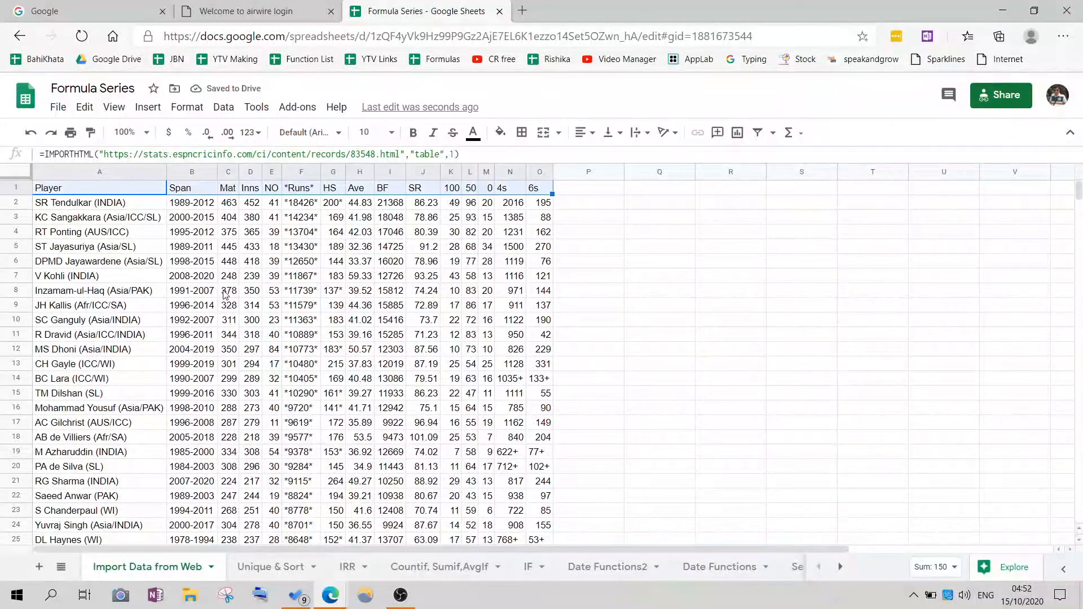
key(ctrl+b)
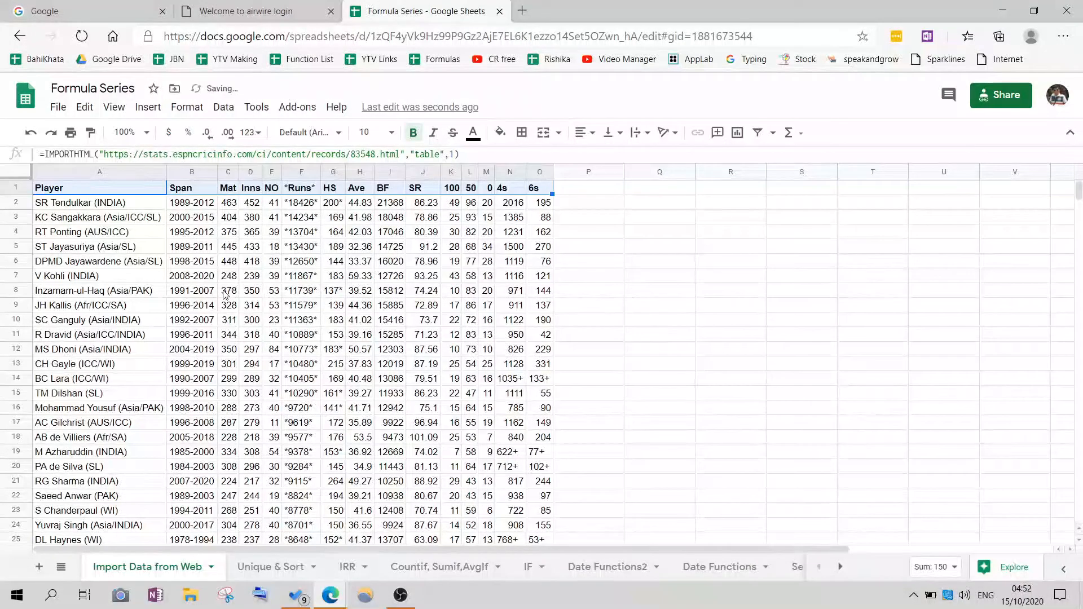
Apply alternating colours to the table range A1:O91 using the default style with a blue header.
click(213, 248)
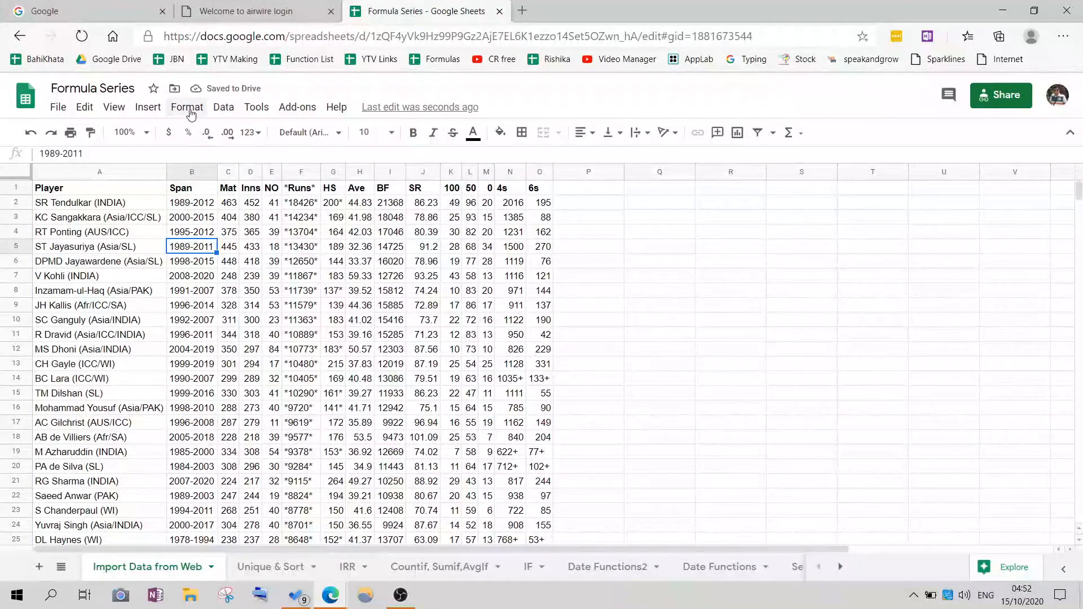
click(191, 111)
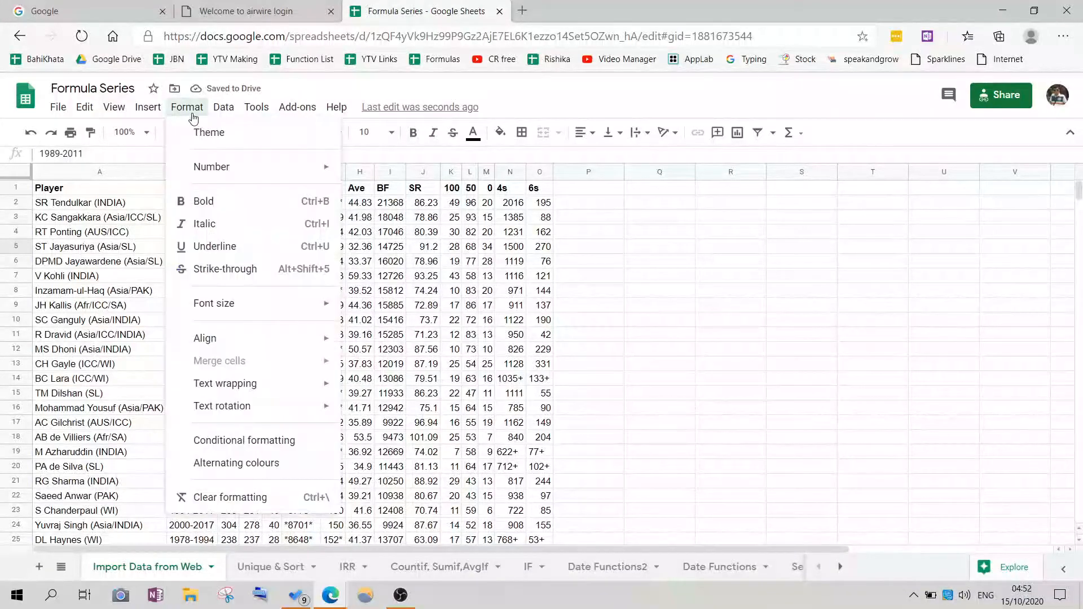
click(228, 467)
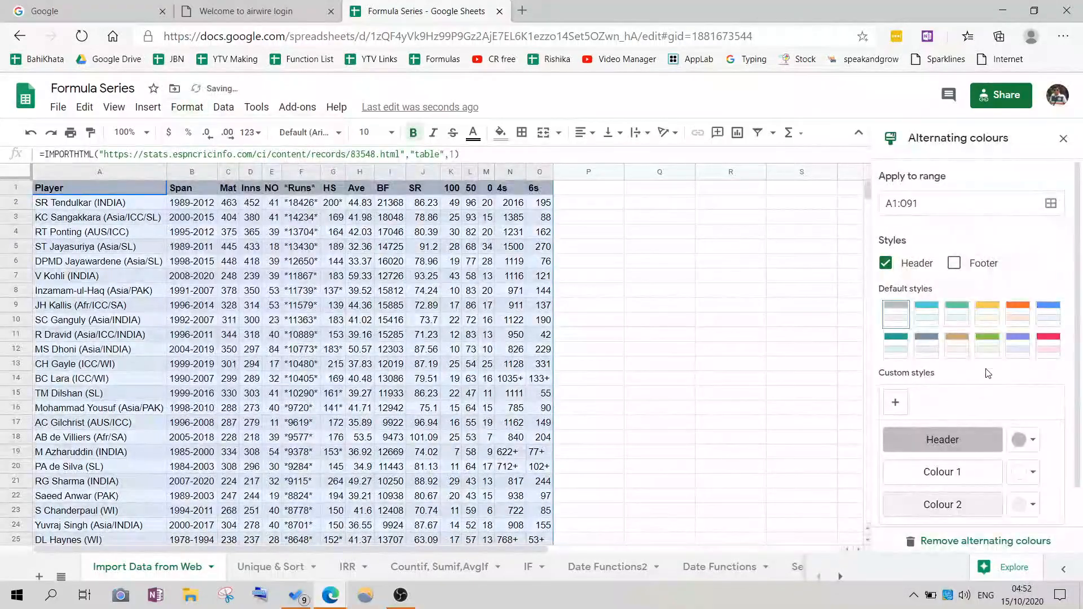
click(1048, 314)
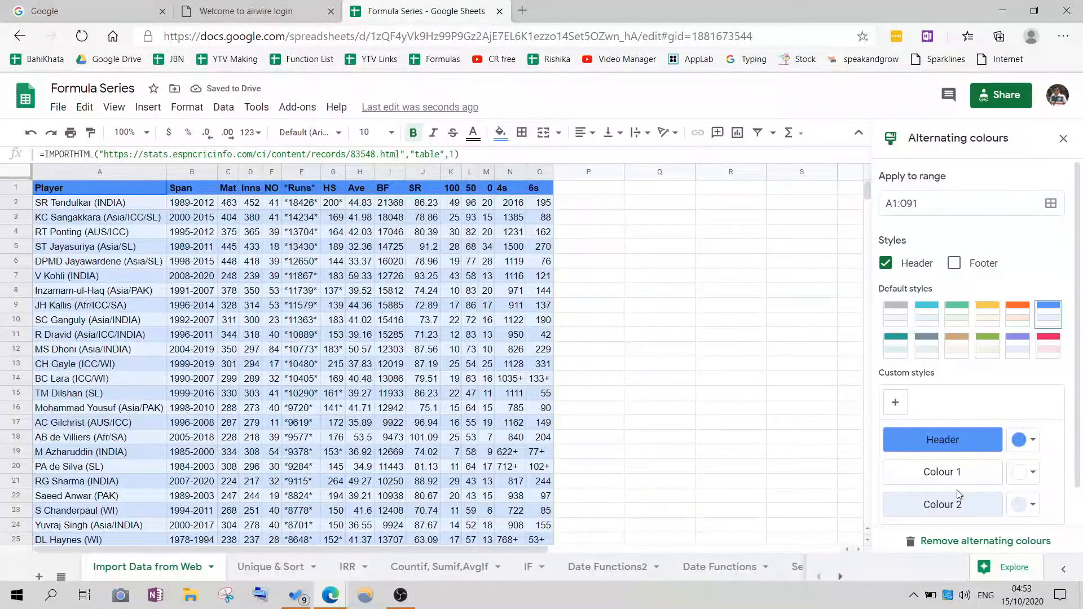
scroll(959, 493, down, 1)
click(1031, 506)
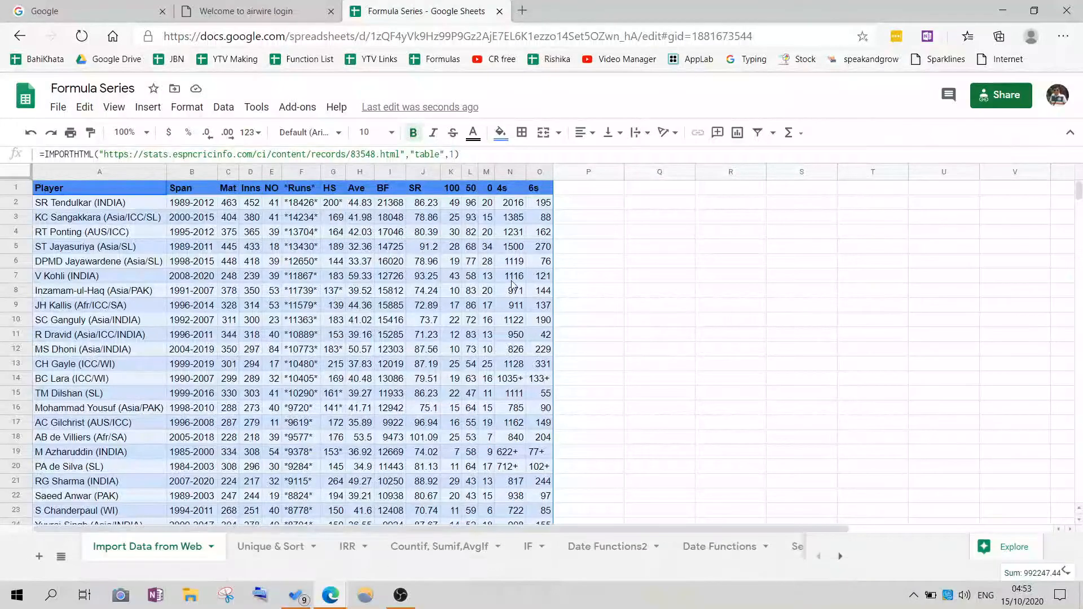
click(214, 249)
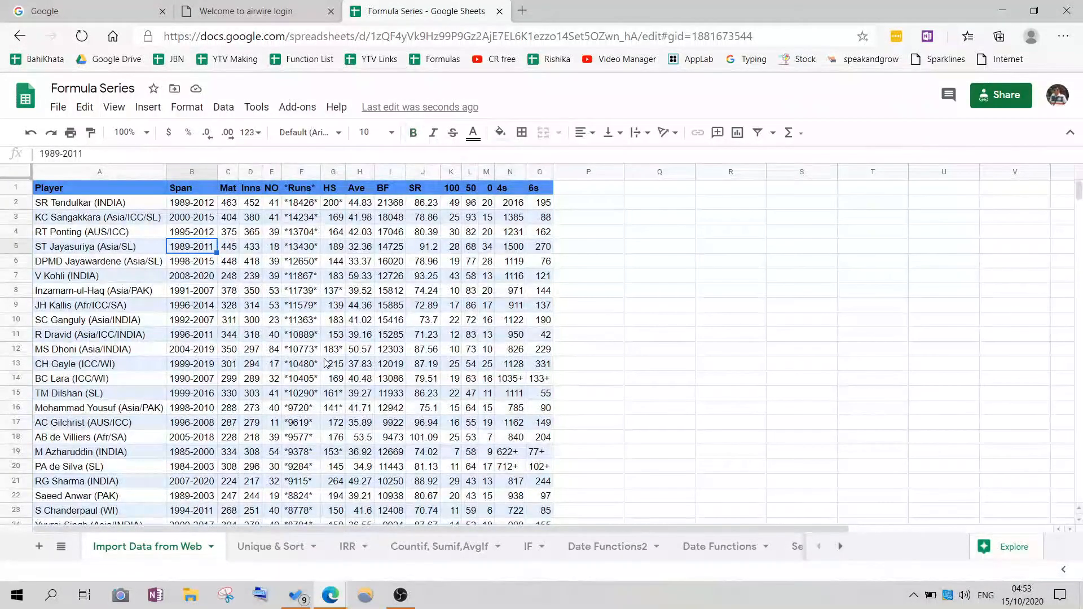
Freeze the first row of the sheet so the table's header stays in place.
scroll(301, 280, down, 3)
scroll(301, 295, up, 3)
click(116, 107)
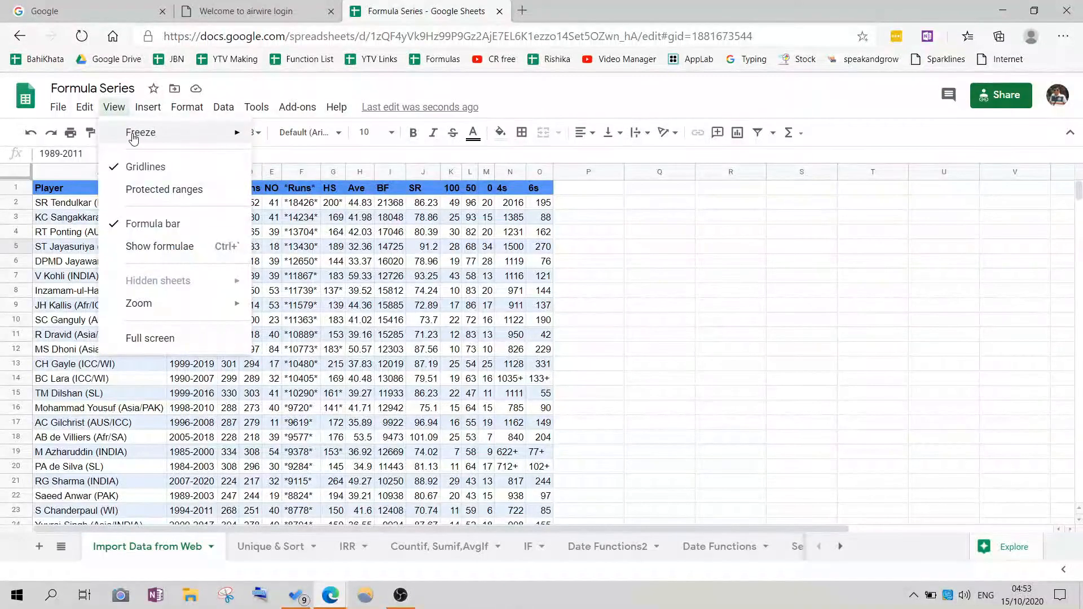
mouse_move(148, 135)
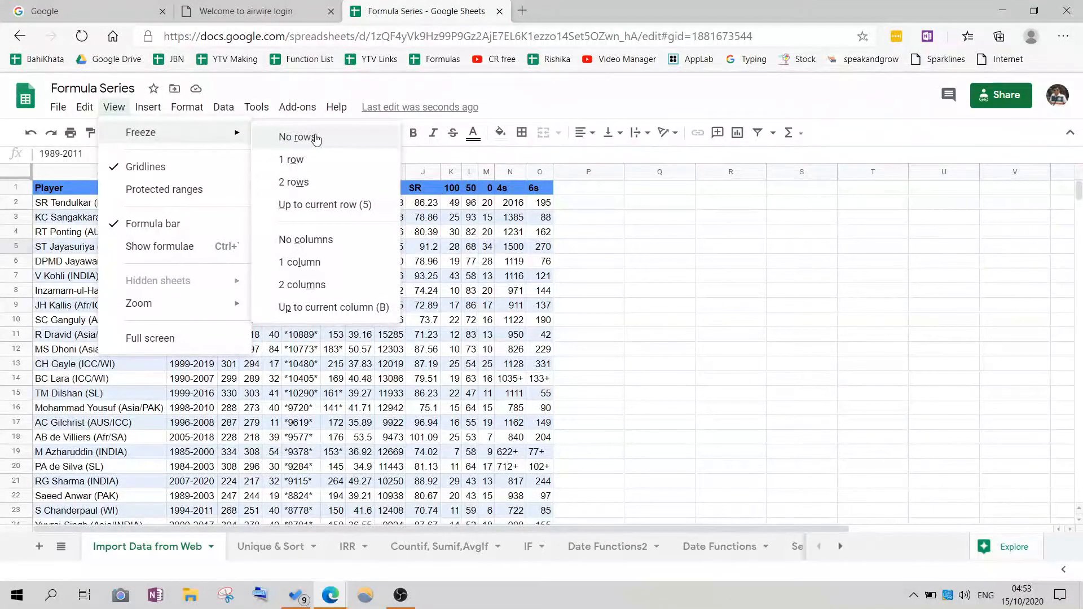
click(309, 161)
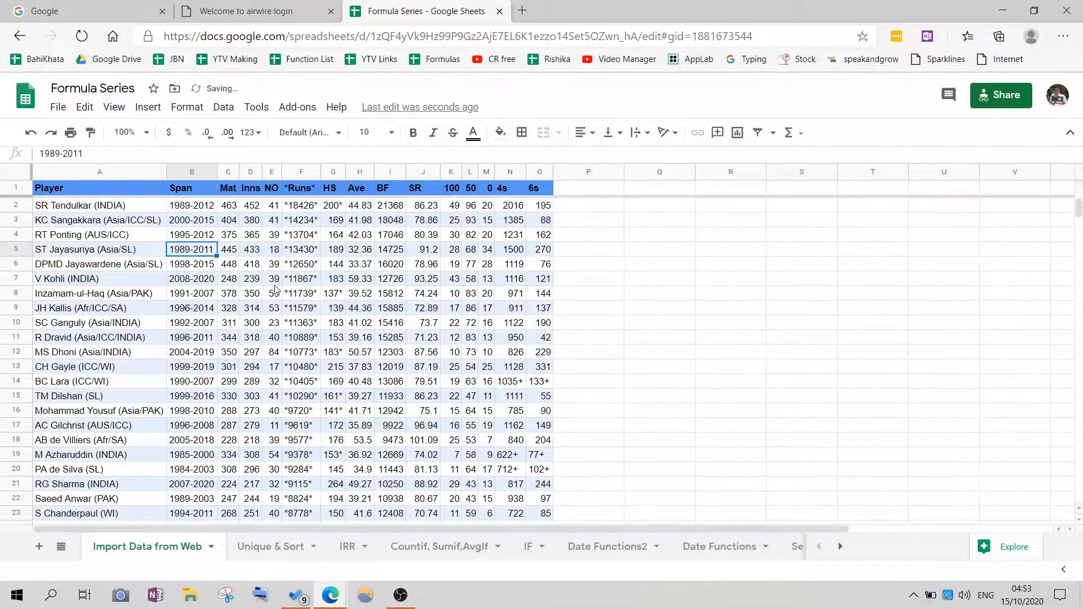
Look through the imported table down to its last row with the header row frozen.
scroll(276, 288, down, 5)
scroll(293, 338, down, 5)
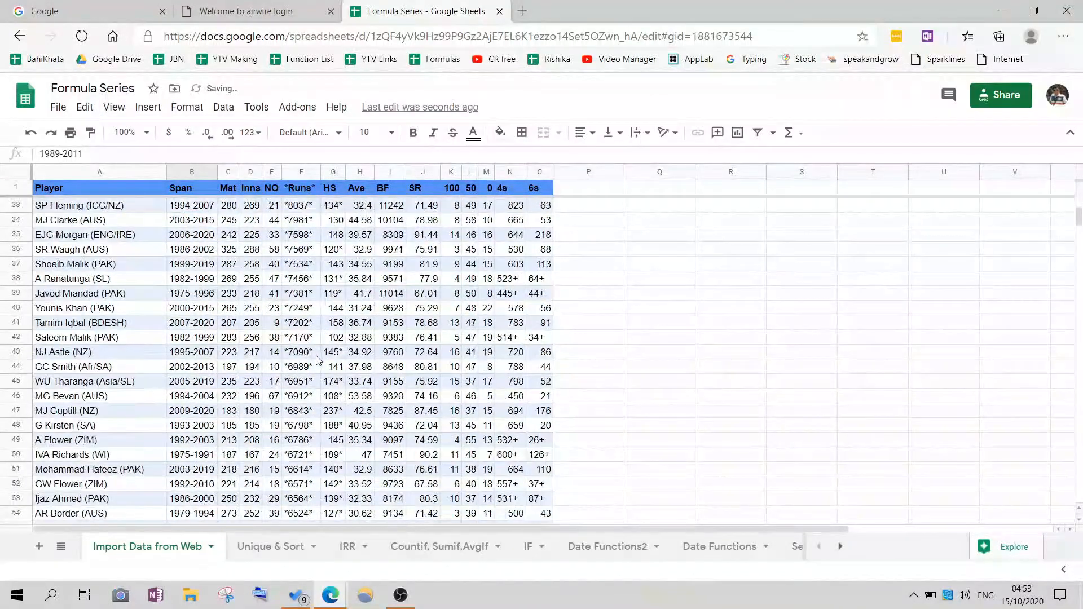
scroll(317, 359, down, 5)
scroll(333, 361, down, 5)
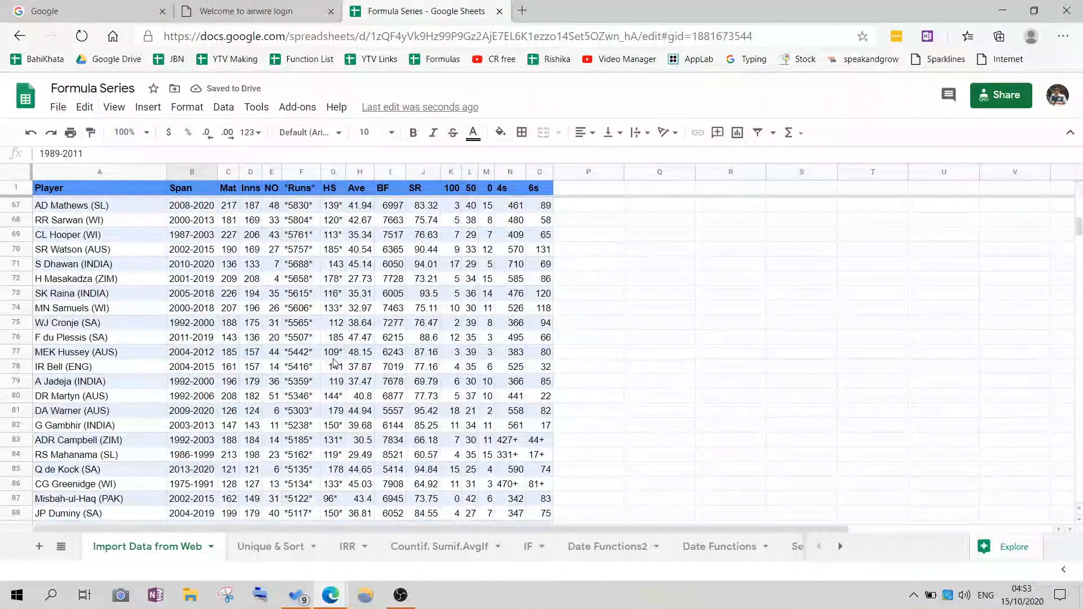
scroll(334, 362, down, 5)
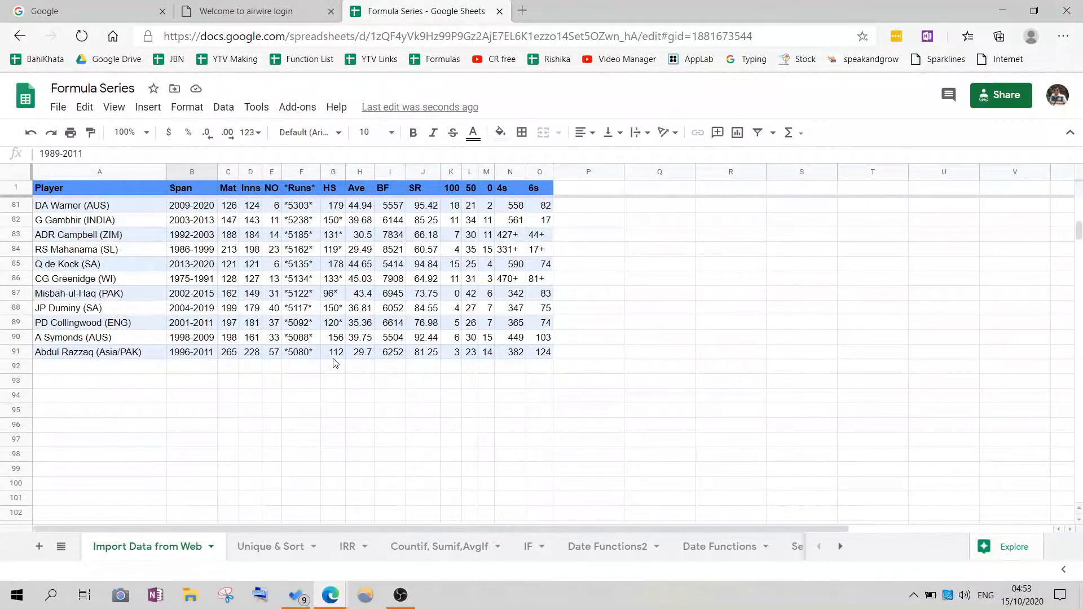
scroll(334, 362, down, 4)
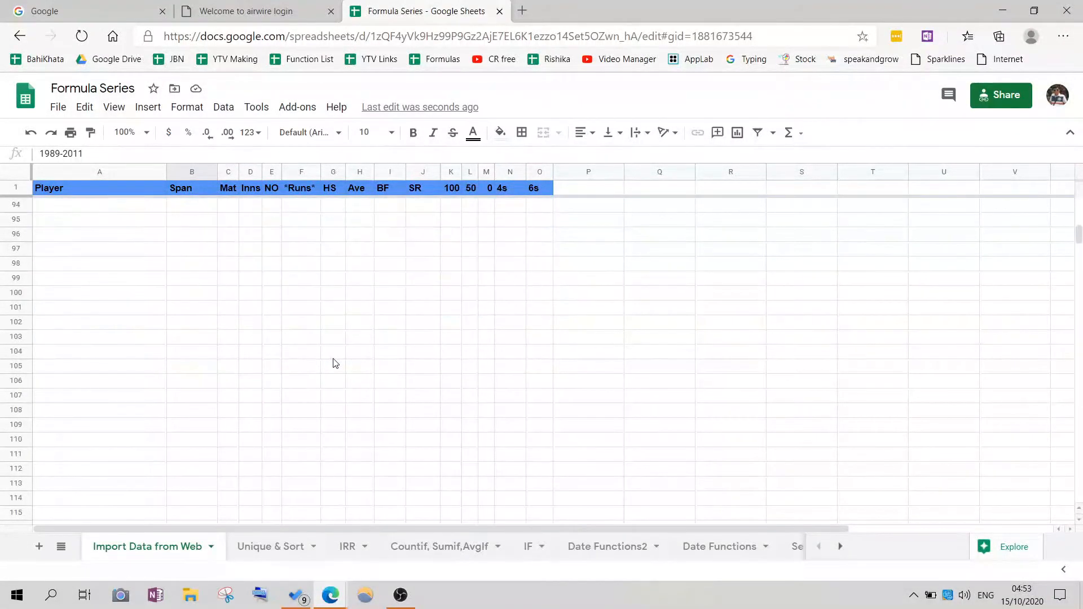
scroll(334, 363, up, 5)
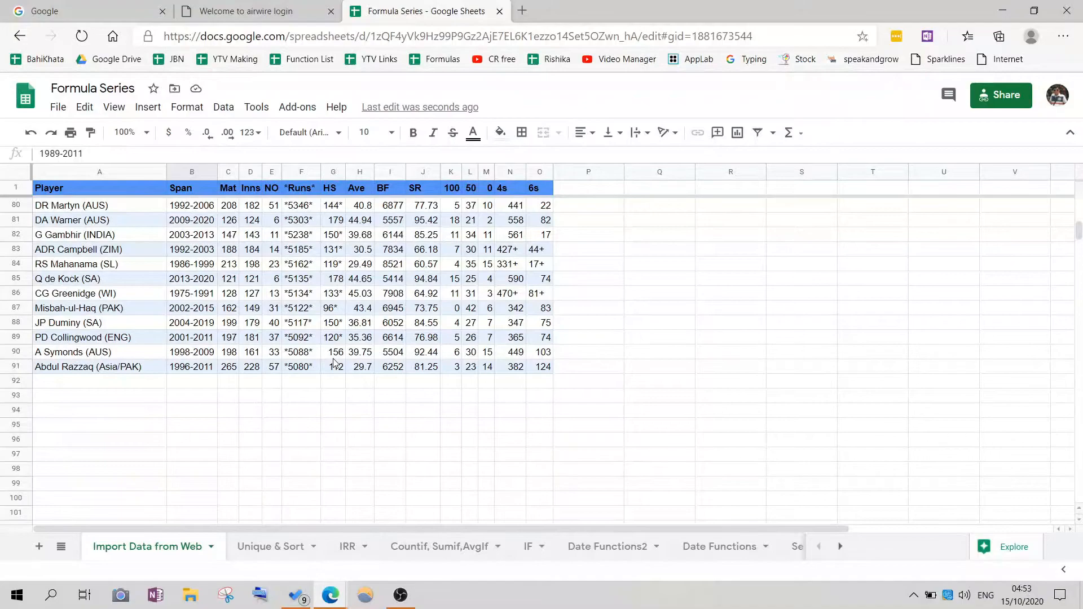